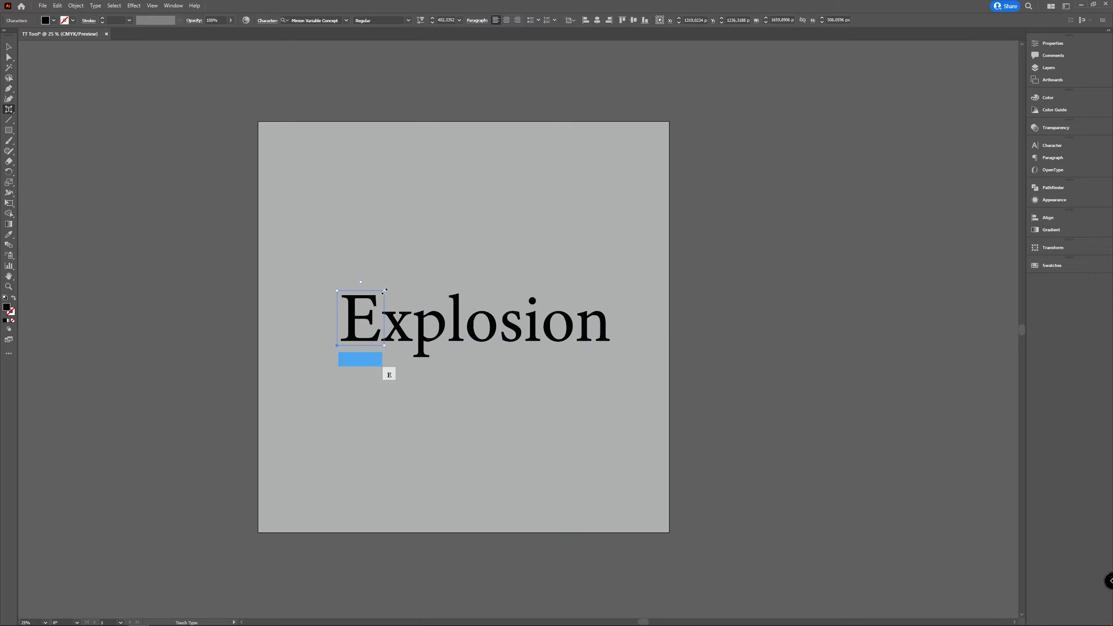
Shrink the letter E to roughly half size, then enlarge the p and raise it above the rest of the word
left_click_drag(386, 293, 375, 331)
left_click(376, 331)
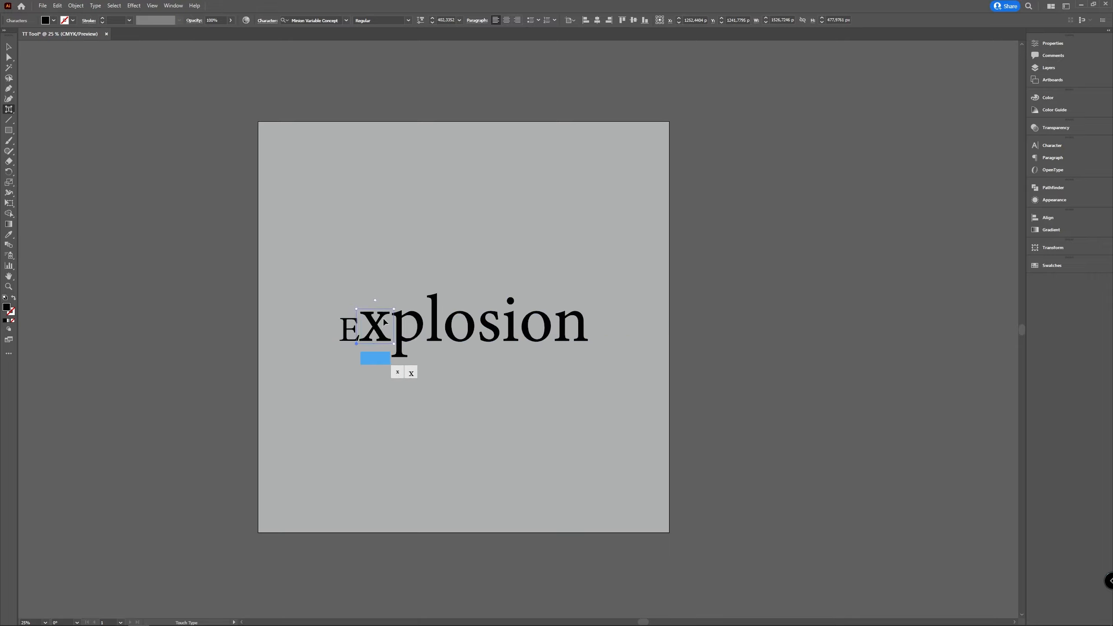
left_click(403, 325)
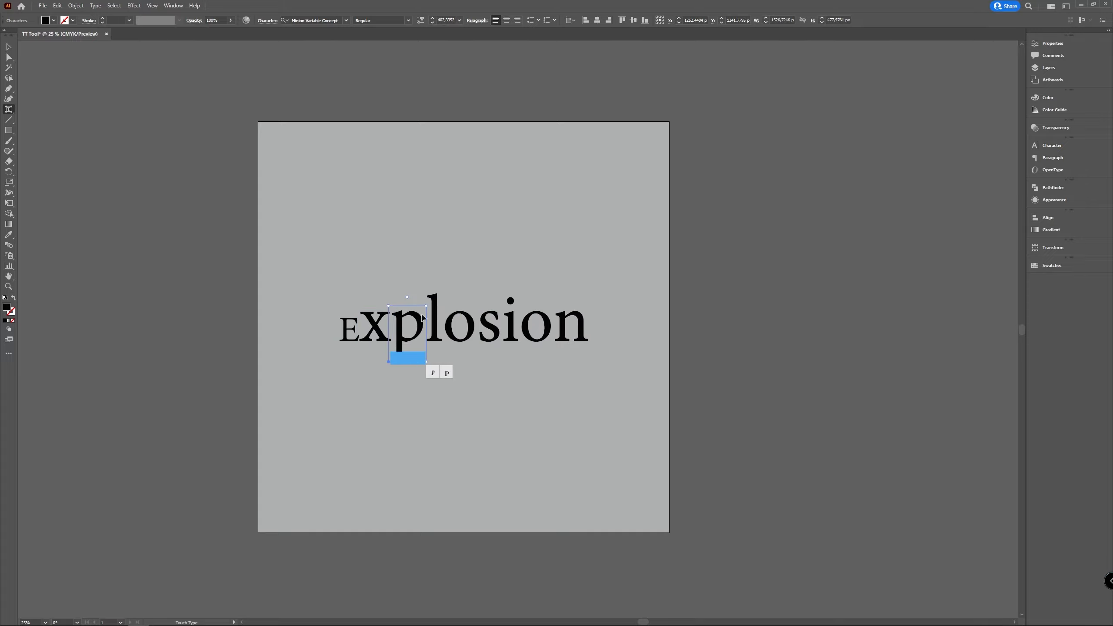
left_click_drag(426, 309, 455, 262)
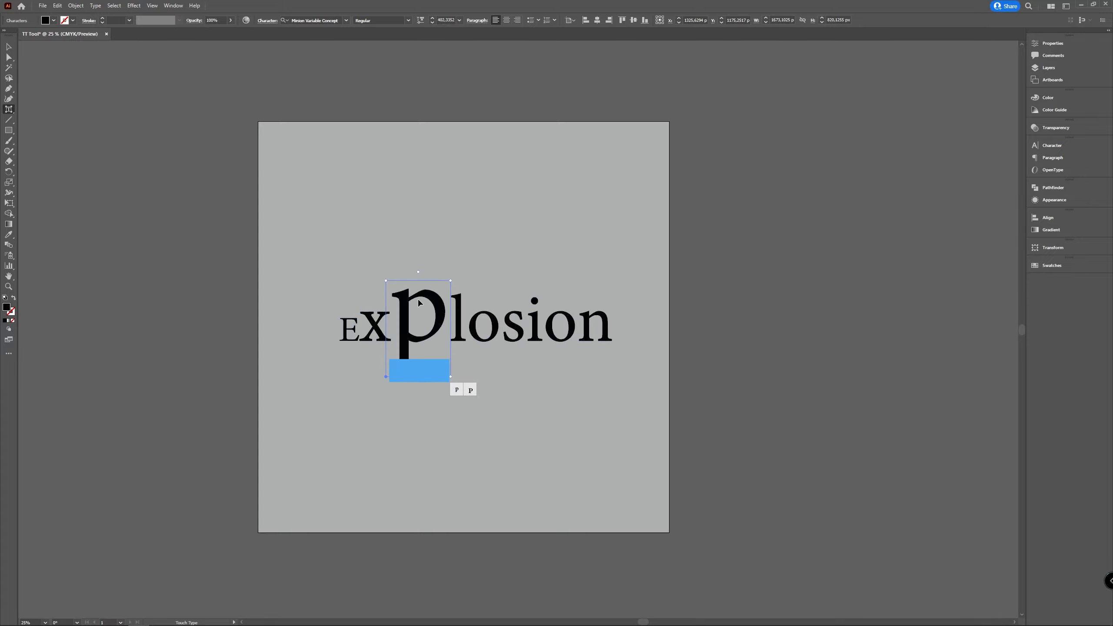
left_click_drag(398, 320, 399, 254)
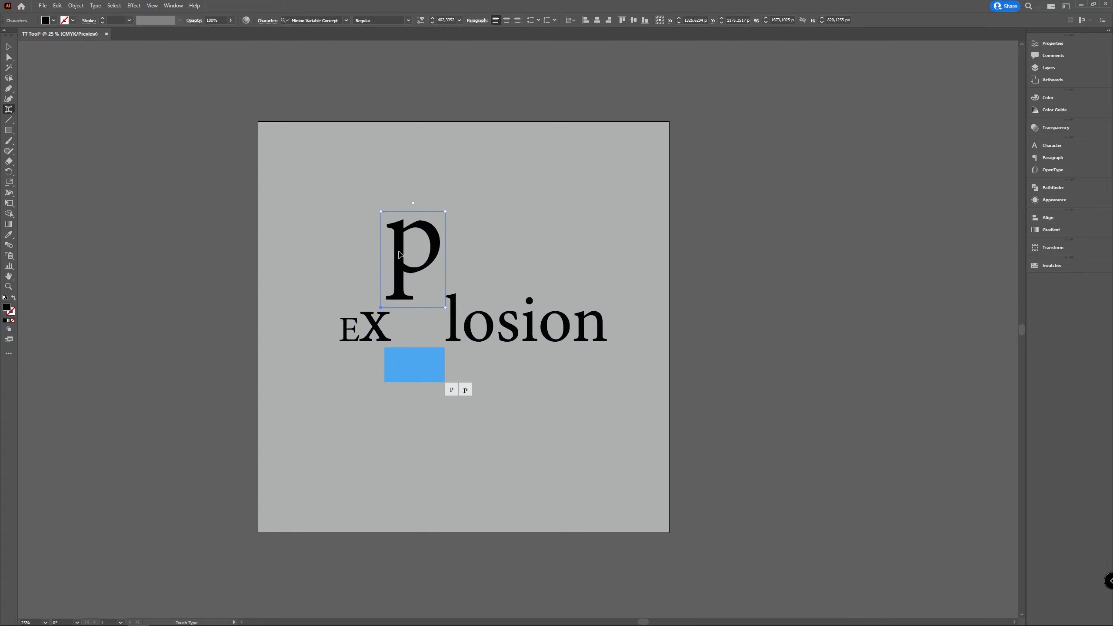
Raise the x slightly above the E's level and scale the p down a little
left_click(375, 327)
left_click_drag(376, 325, 376, 306)
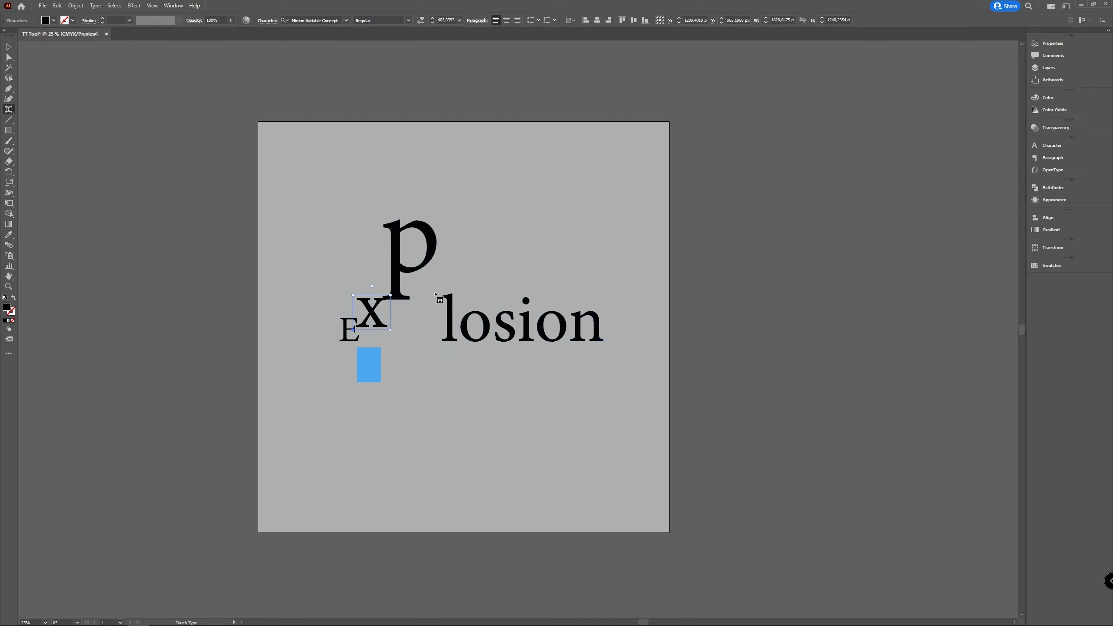
left_click(417, 263)
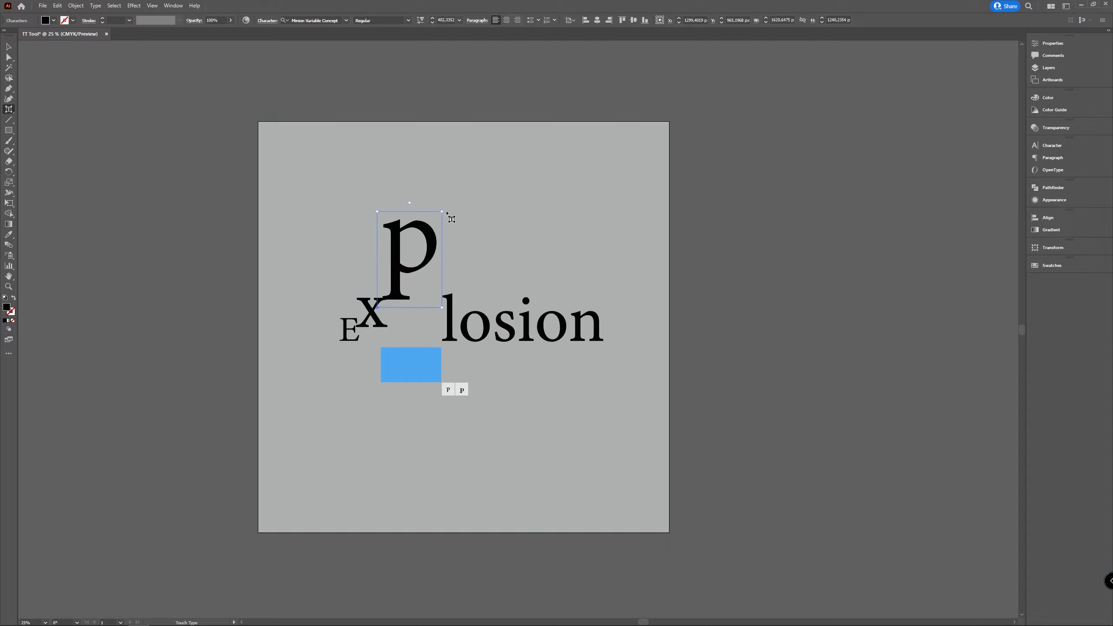
left_click_drag(439, 211, 426, 225)
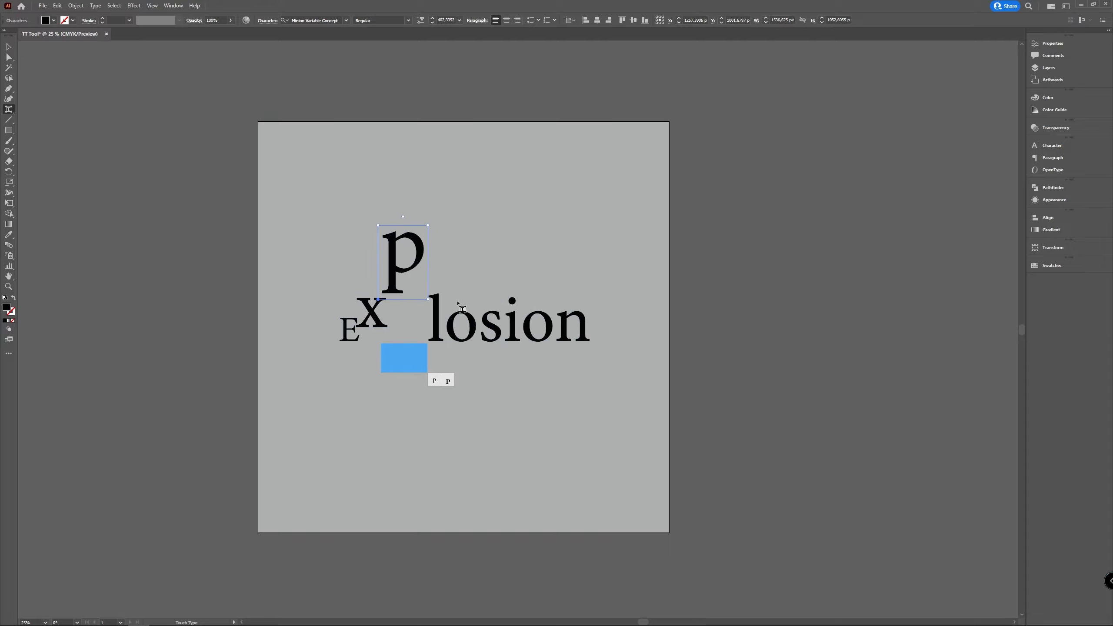
Raise the letter l so it sits higher than the p, and widen it horizontally
left_click(438, 324)
left_click_drag(438, 322, 483, 163)
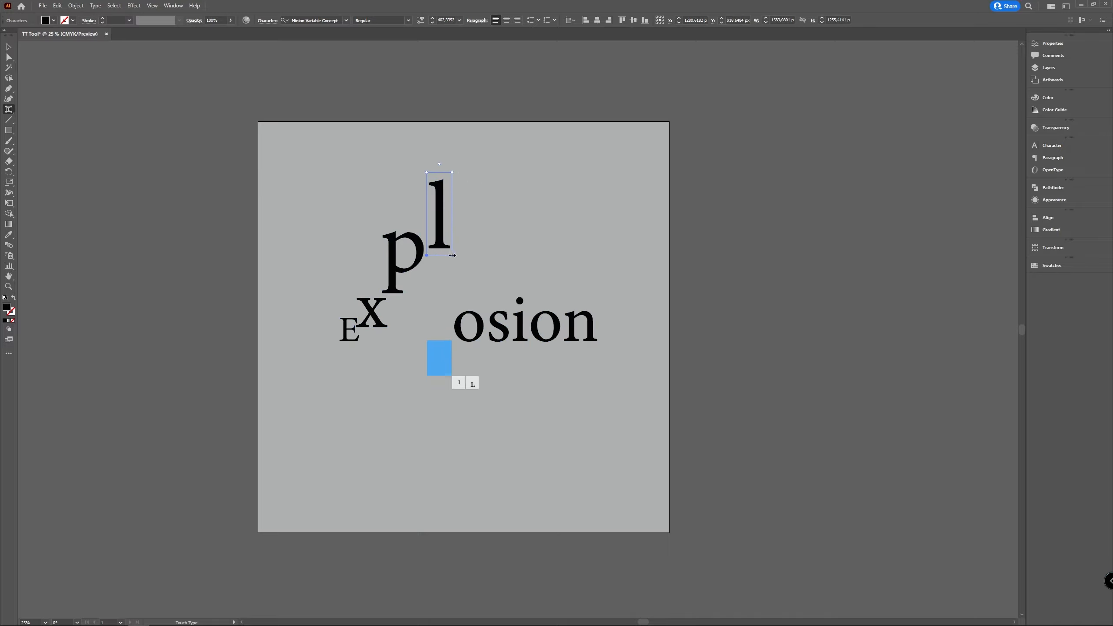
mouse_move(452, 255)
left_mouse_down()
mouse_move(490, 254)
mouse_move(468, 251)
left_mouse_up()
Raise the first o beside the l and stretch it taller and wider to match the l's height
left_click_drag(487, 325, 487, 233)
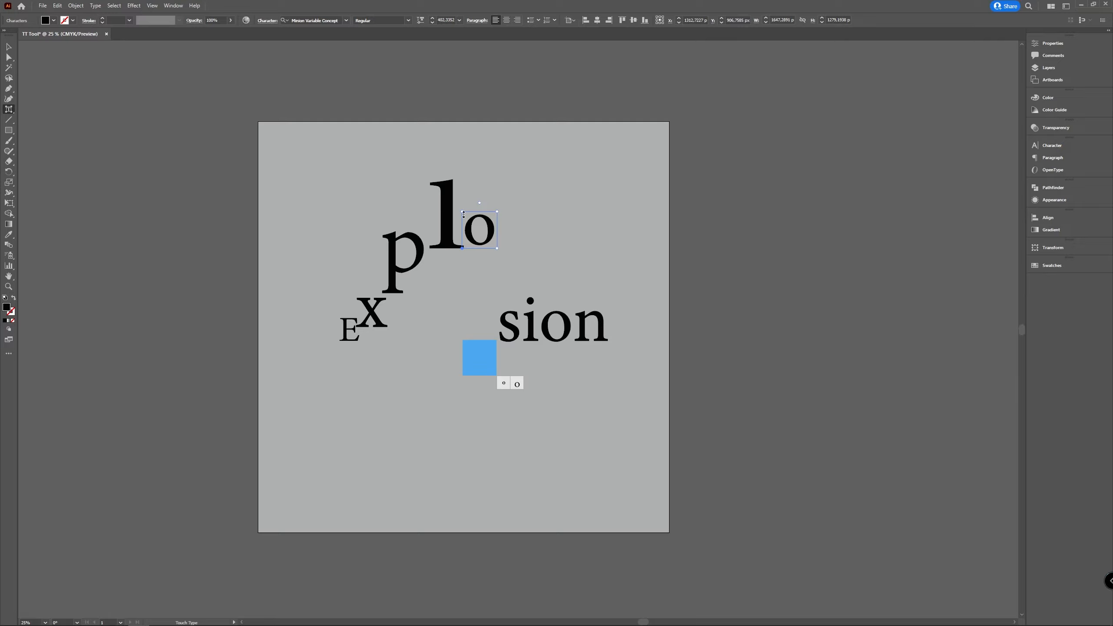
left_click_drag(462, 212, 462, 166)
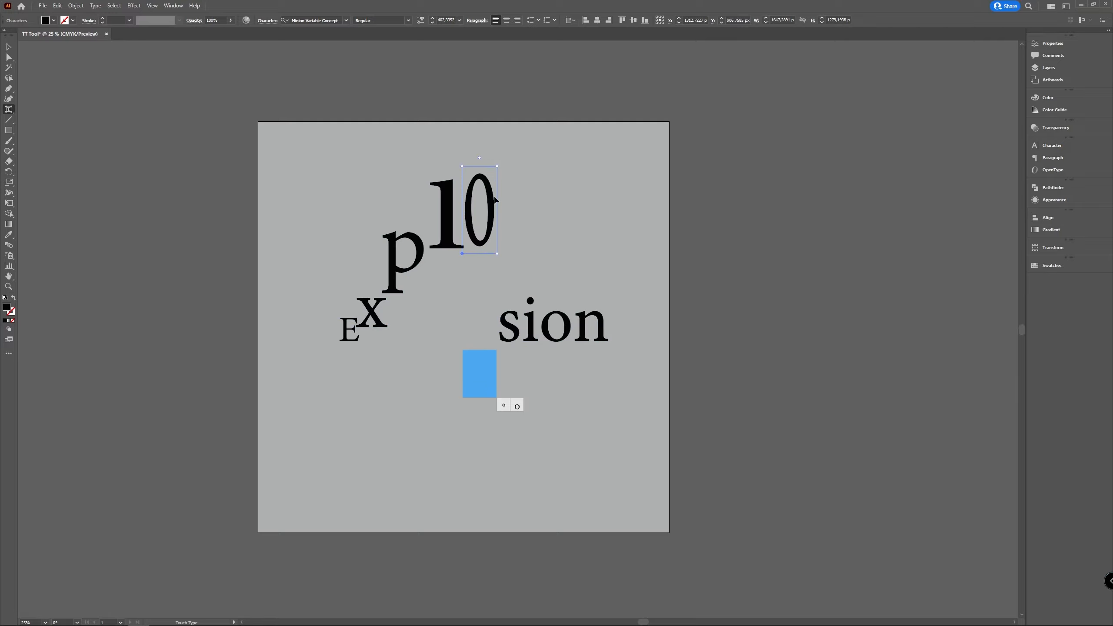
left_click_drag(497, 252, 517, 253)
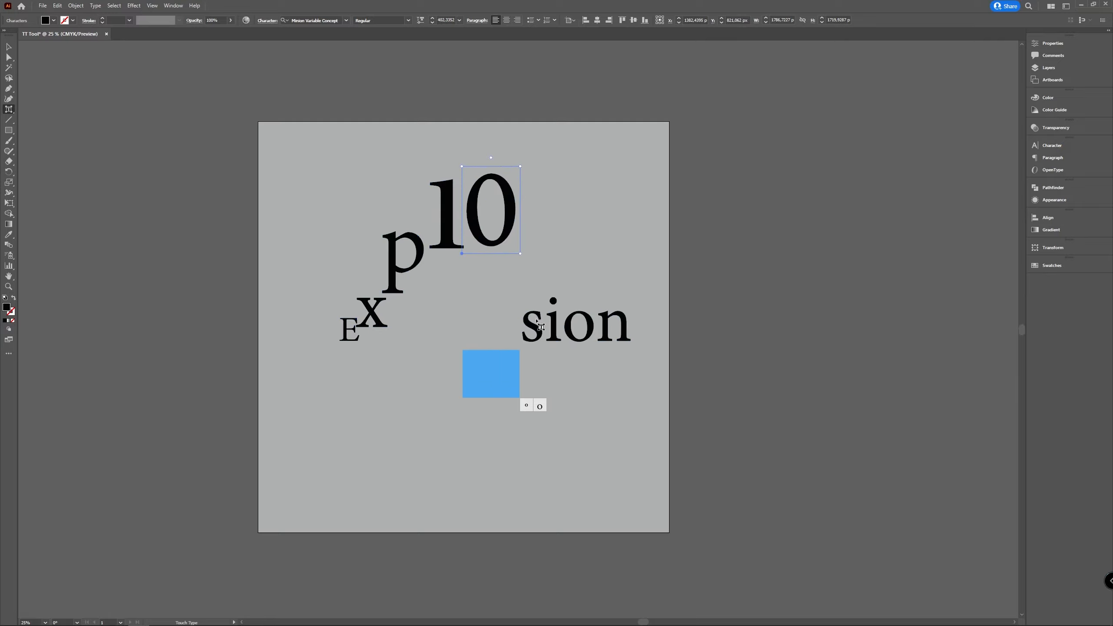
Place the s below and beside the large o, and raise the i slightly to continue the descending arc
left_click(533, 329)
left_click_drag(531, 328, 506, 269)
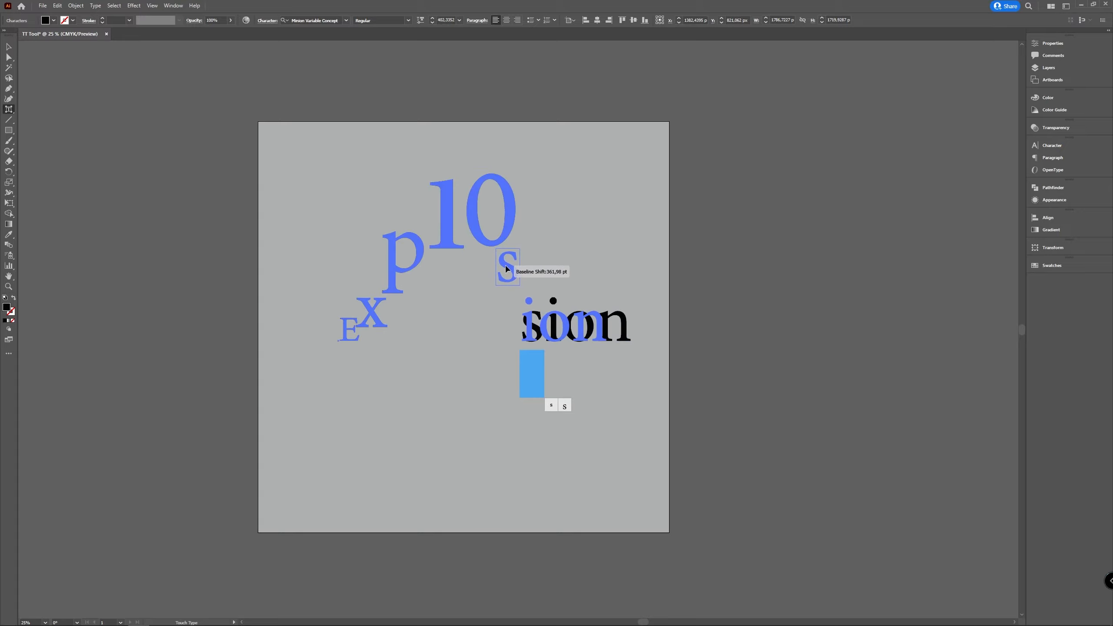
left_click(532, 324)
left_click_drag(529, 319, 528, 295)
Scale down the second o and the final n, making the n the smaller of the two
left_click(560, 326)
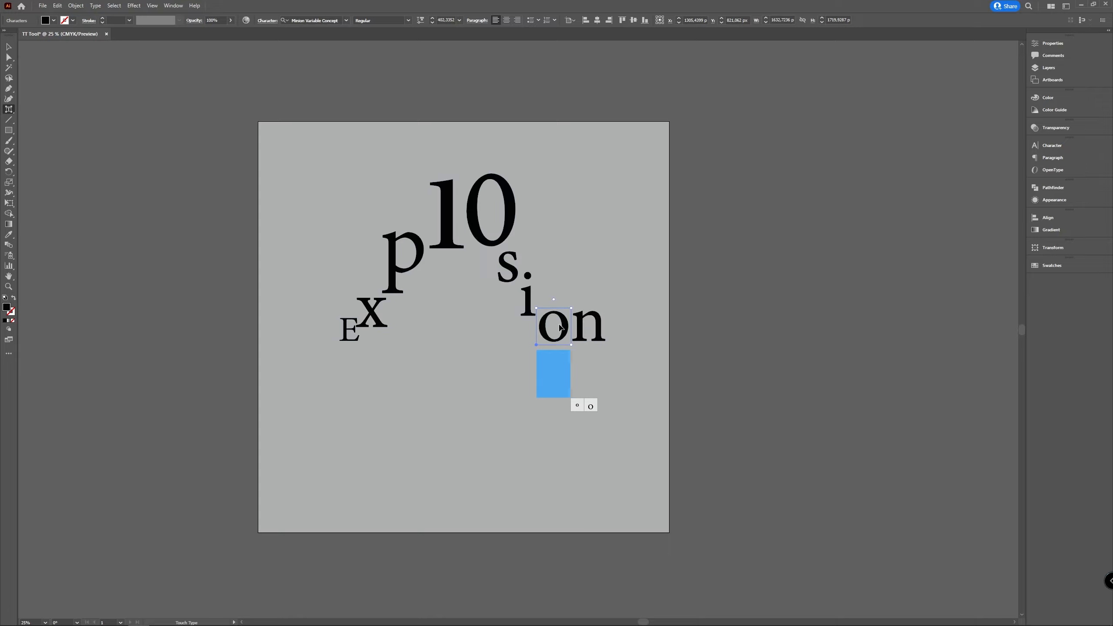
mouse_move(573, 306)
left_mouse_down()
mouse_move(558, 321)
mouse_move(593, 313)
mouse_move(576, 326)
left_mouse_up()
left_click(591, 318)
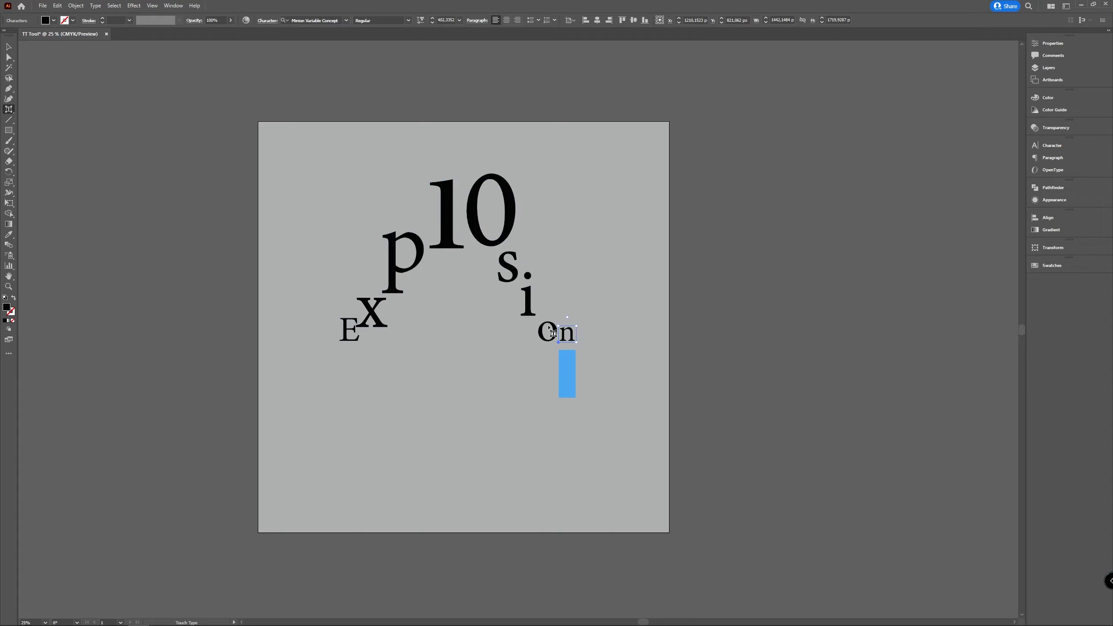
Raise the second o next to the base of the i and nudge the n closer beneath it
left_click(553, 334)
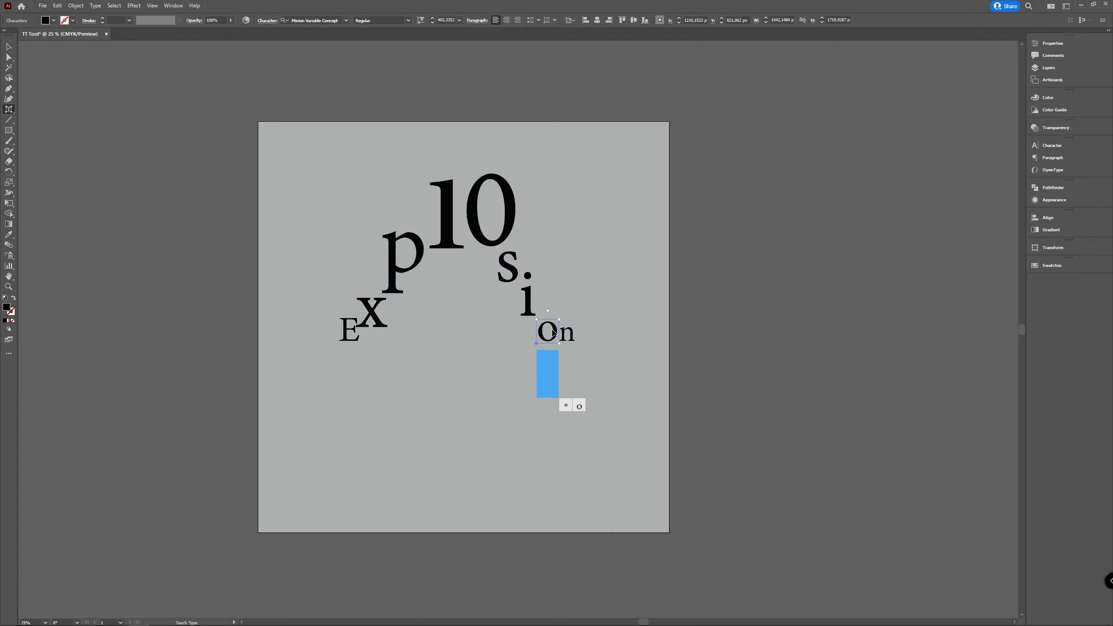
left_click_drag(553, 334, 536, 313)
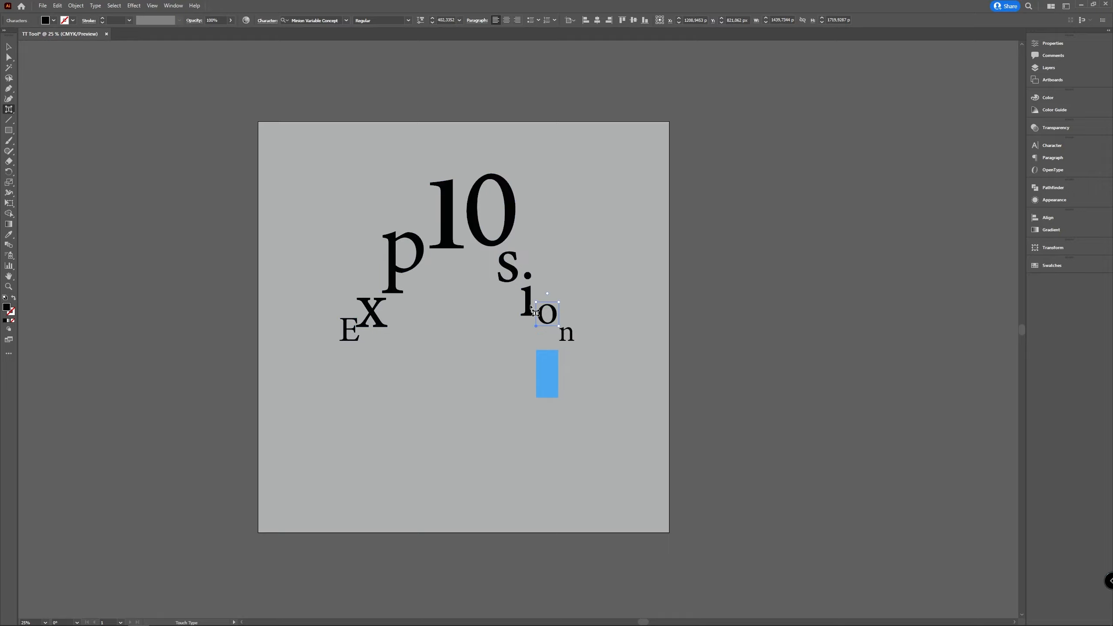
left_click(529, 307)
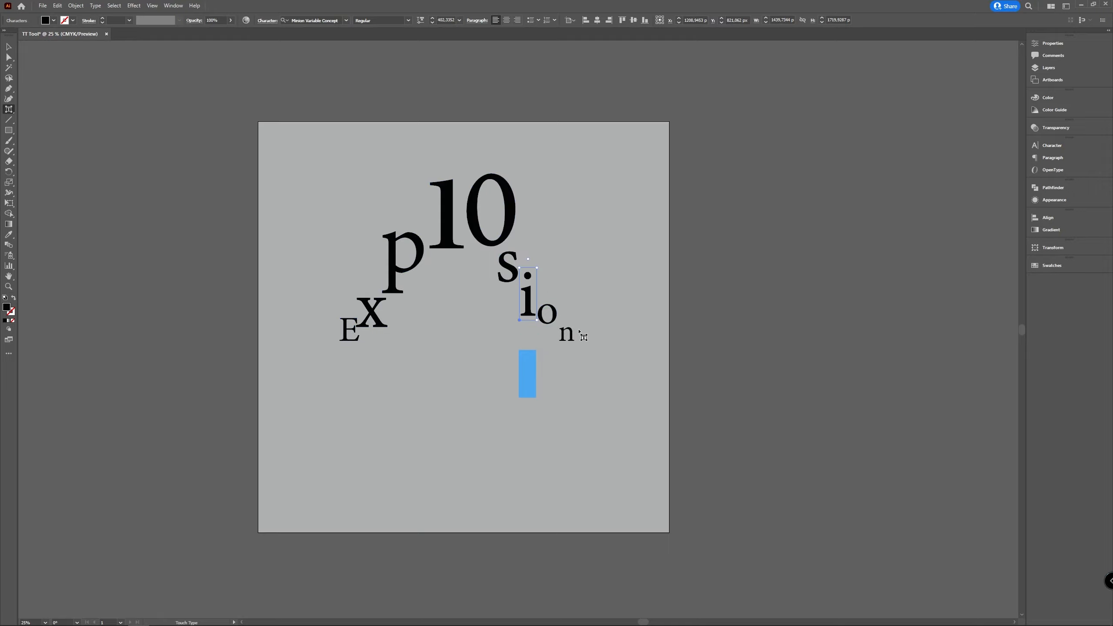
left_click(567, 334)
left_click_drag(566, 334, 564, 335)
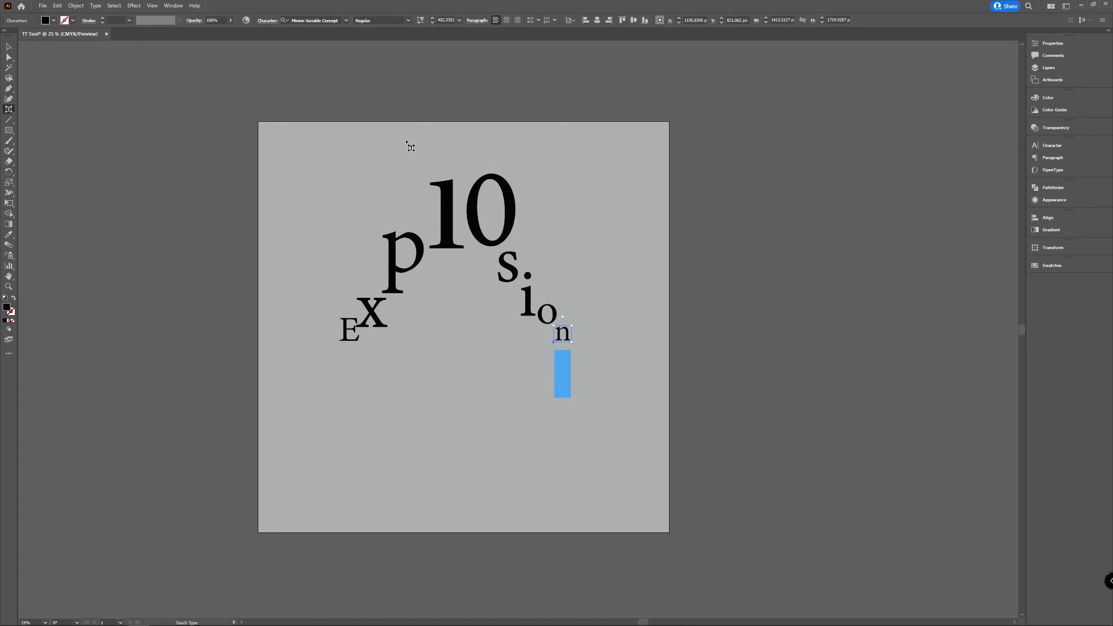
Shift the letter E slightly outward and down, then deselect the text
left_click(349, 329)
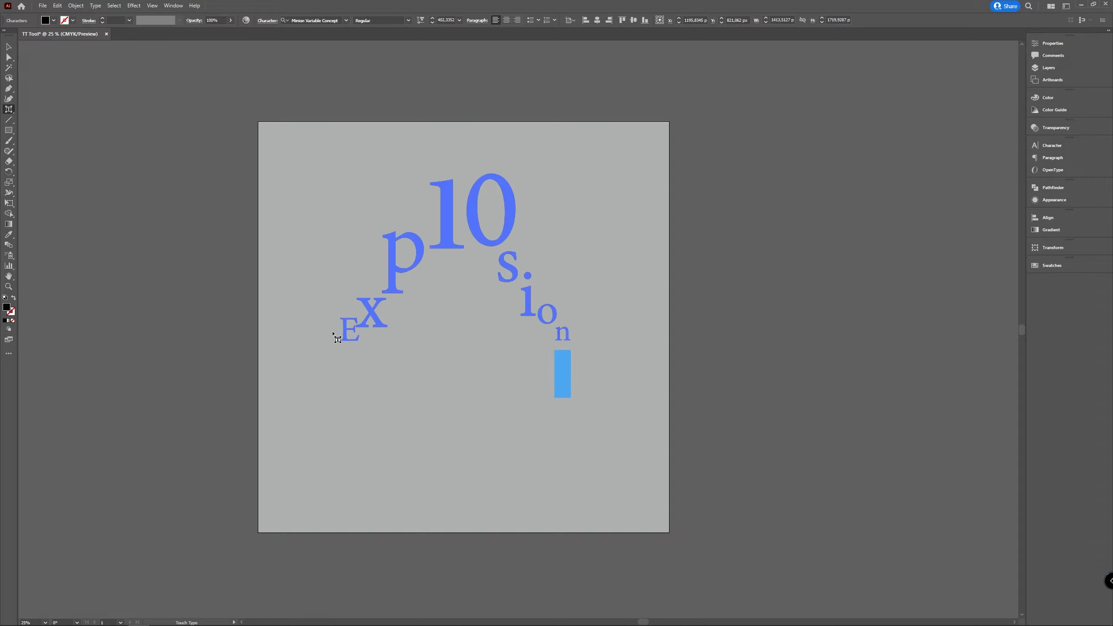
left_click(349, 331)
mouse_move(350, 329)
left_mouse_down()
mouse_move(338, 329)
mouse_move(380, 324)
mouse_move(293, 319)
mouse_move(437, 311)
mouse_move(345, 296)
mouse_move(347, 259)
mouse_move(336, 315)
mouse_move(322, 297)
mouse_move(351, 336)
mouse_move(341, 329)
left_mouse_up()
left_click(480, 356)
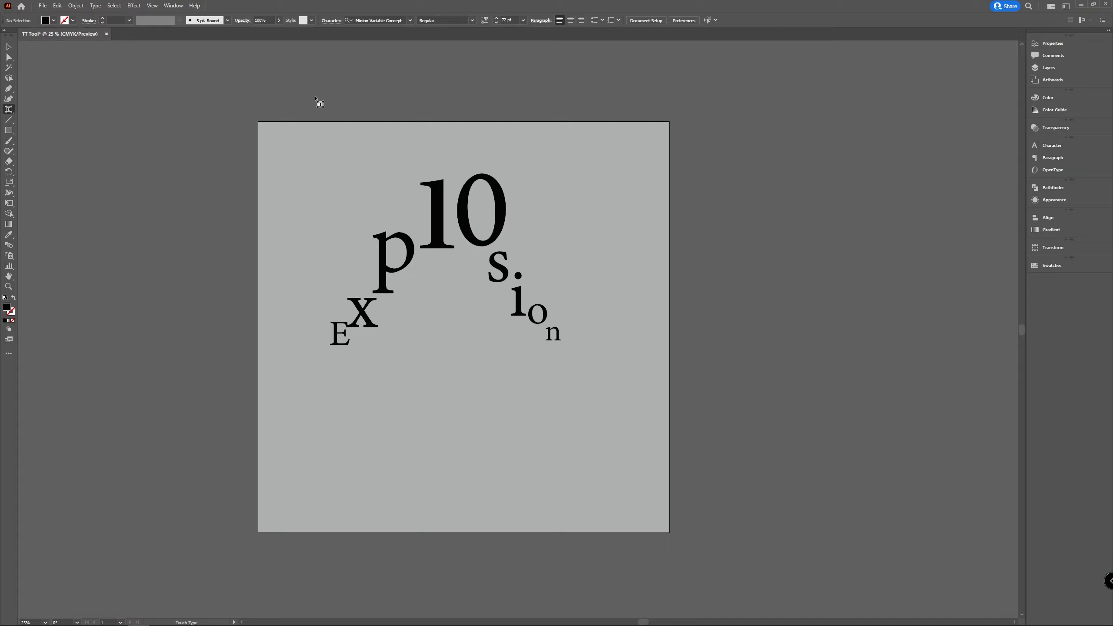
Move the whole word closer to the artboard's horizontal centre and change its font to Myriad Pro
left_click(7, 47)
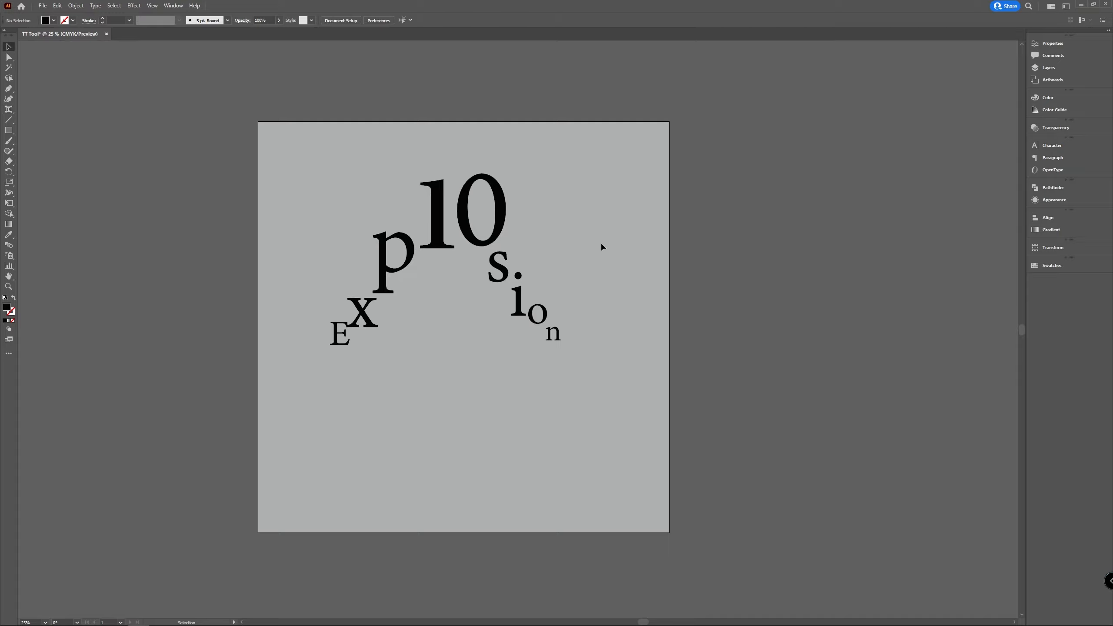
left_click_drag(504, 230, 523, 252)
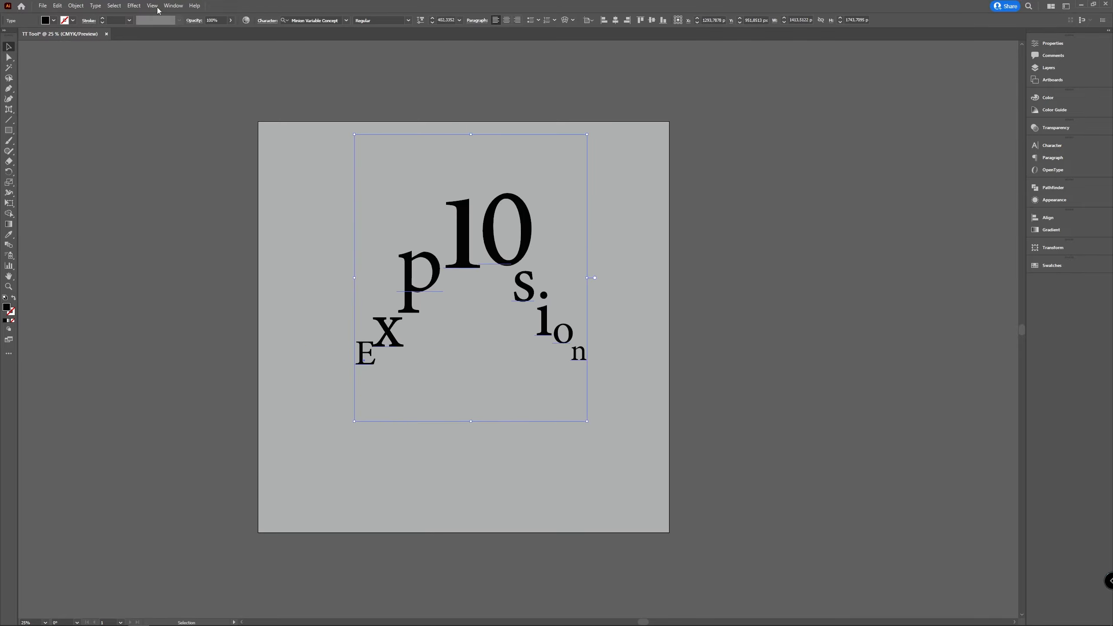
left_click(345, 21)
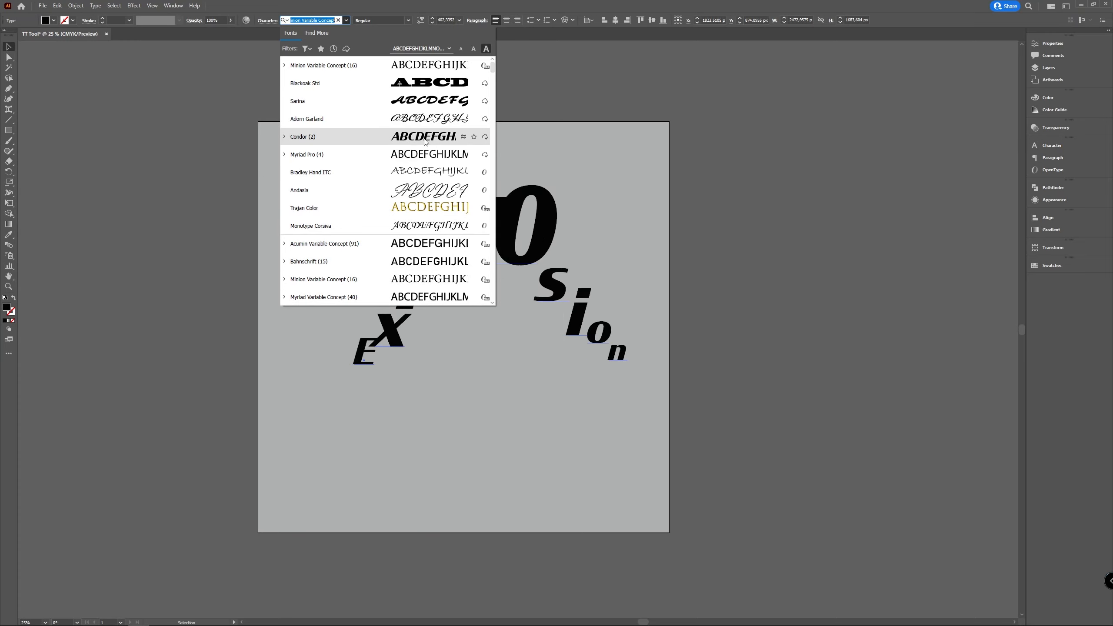
left_click(424, 160)
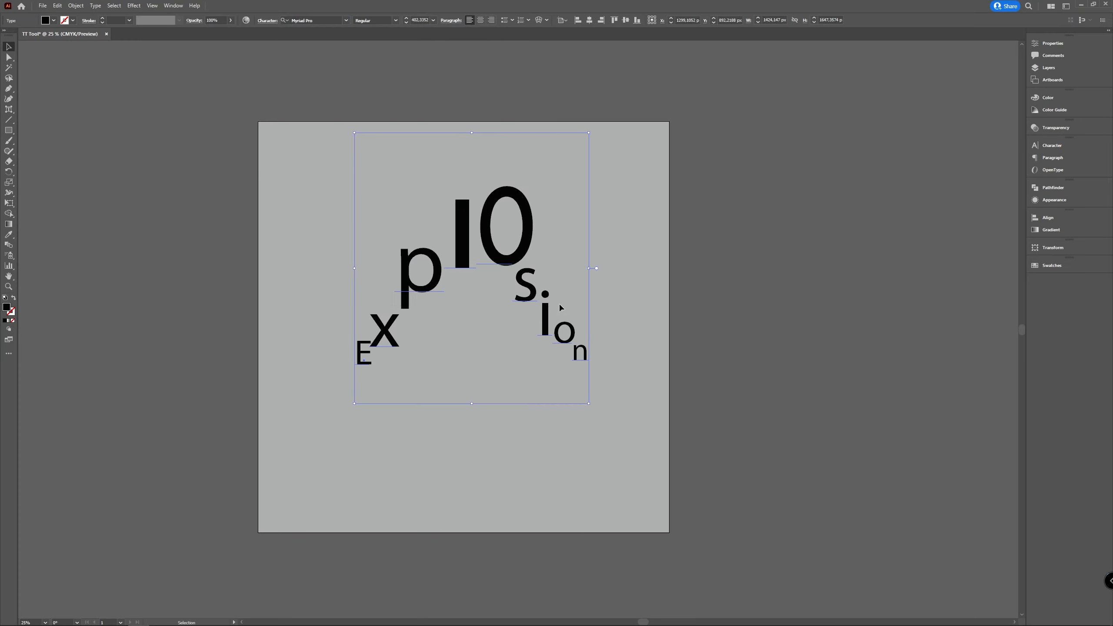
Set the word's fill to light blue 5cb0ea and move the word slightly lower on the artboard
double_click(7, 308)
left_click(885, 300)
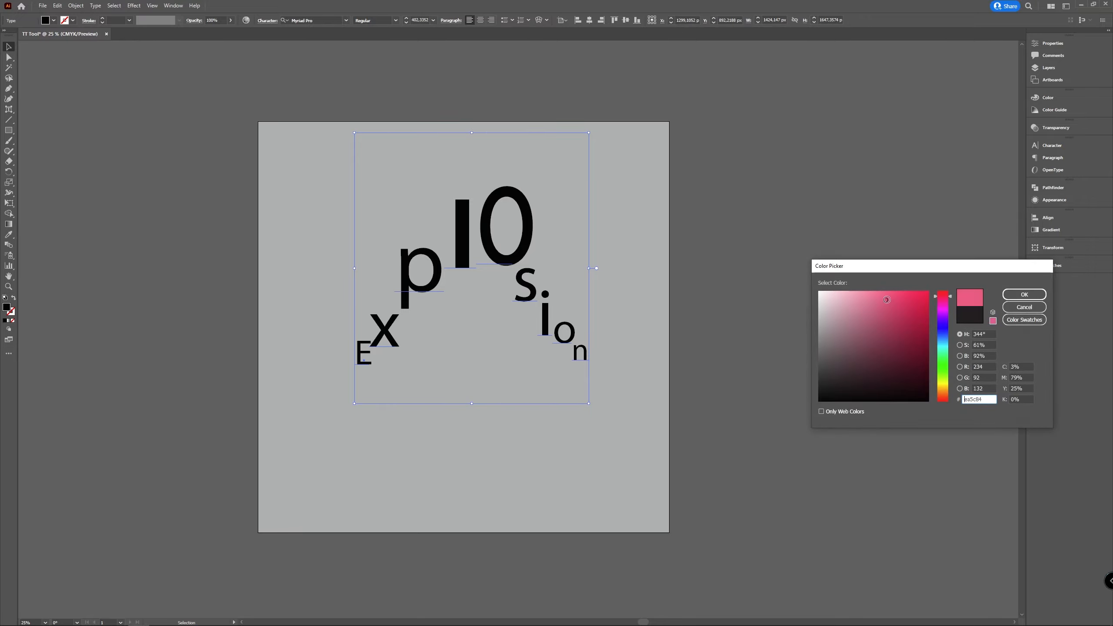
left_click(945, 341)
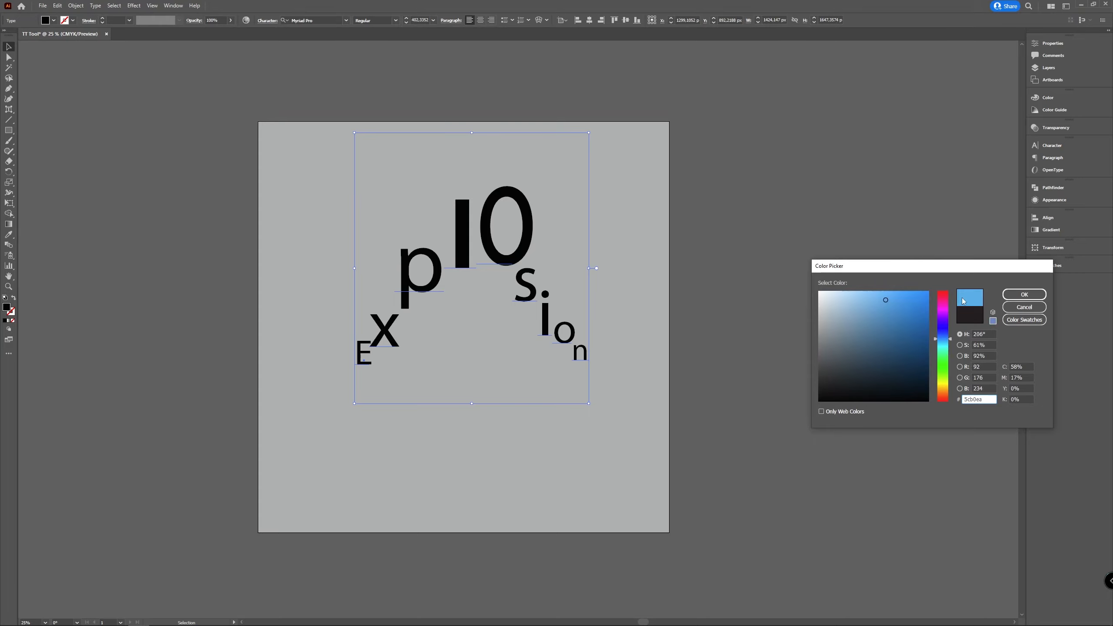
left_click(1025, 295)
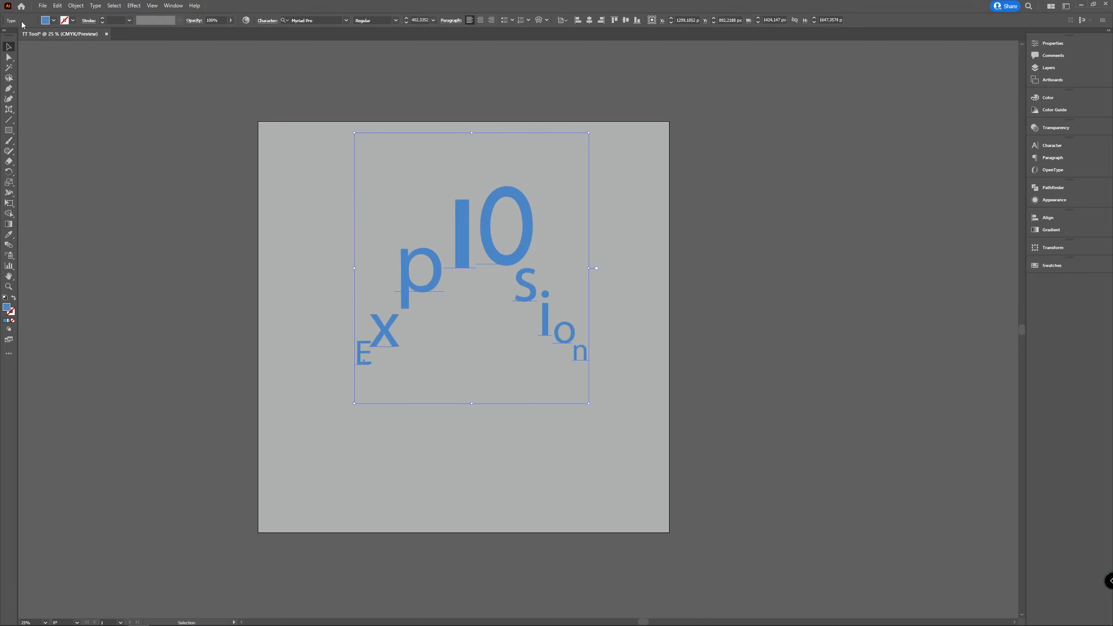
left_click_drag(510, 256, 501, 288)
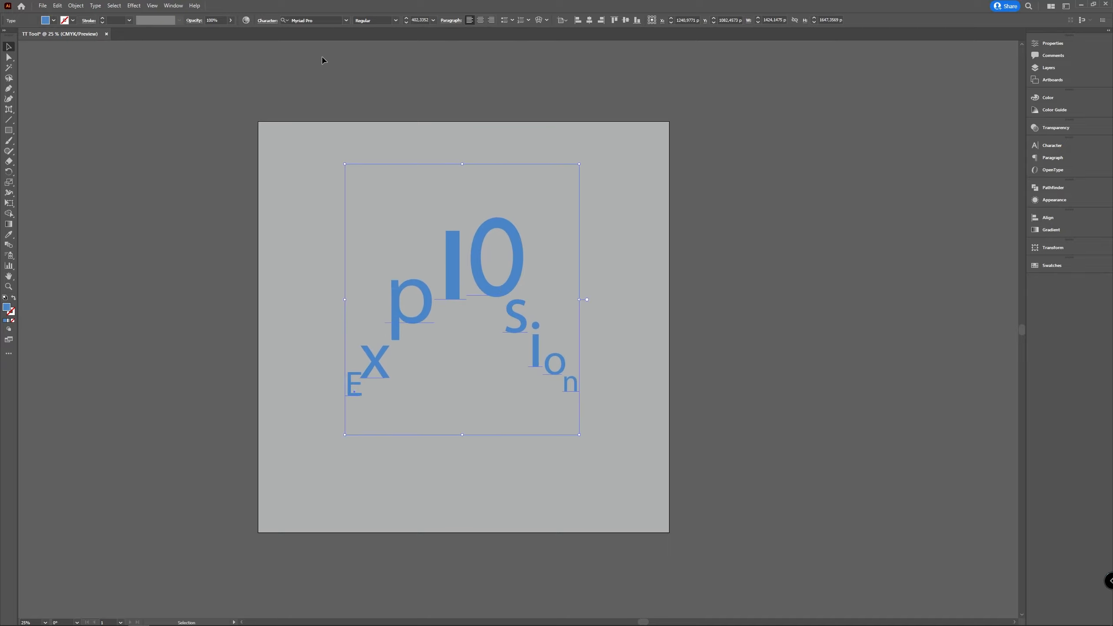
Try the Adorn Garland font on the word, then switch it back to Myriad Pro
left_click(347, 20)
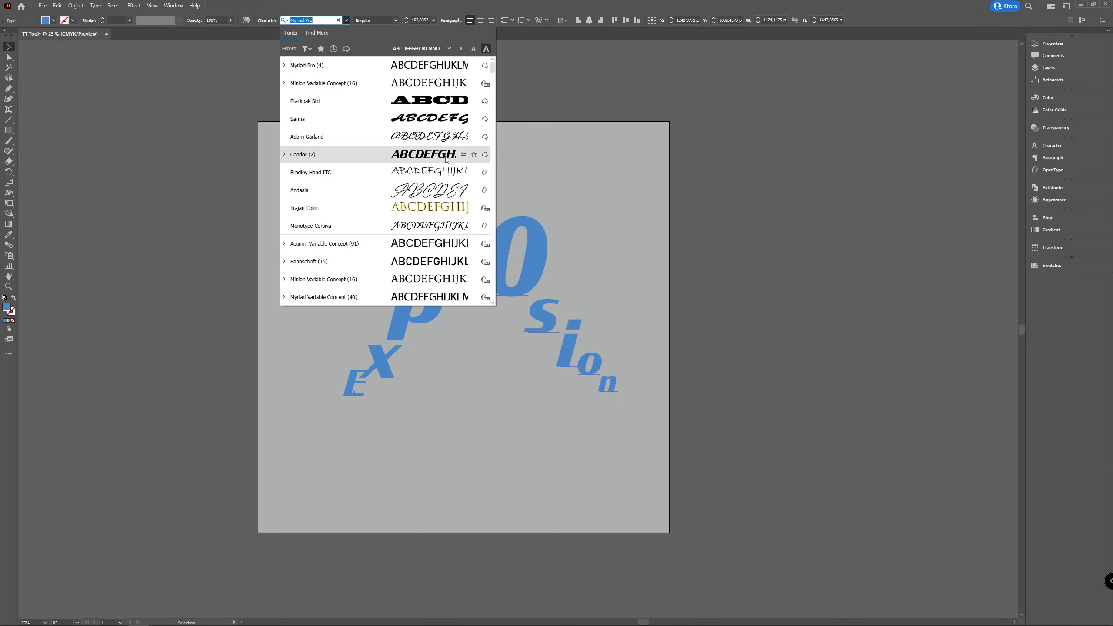
left_click(308, 136)
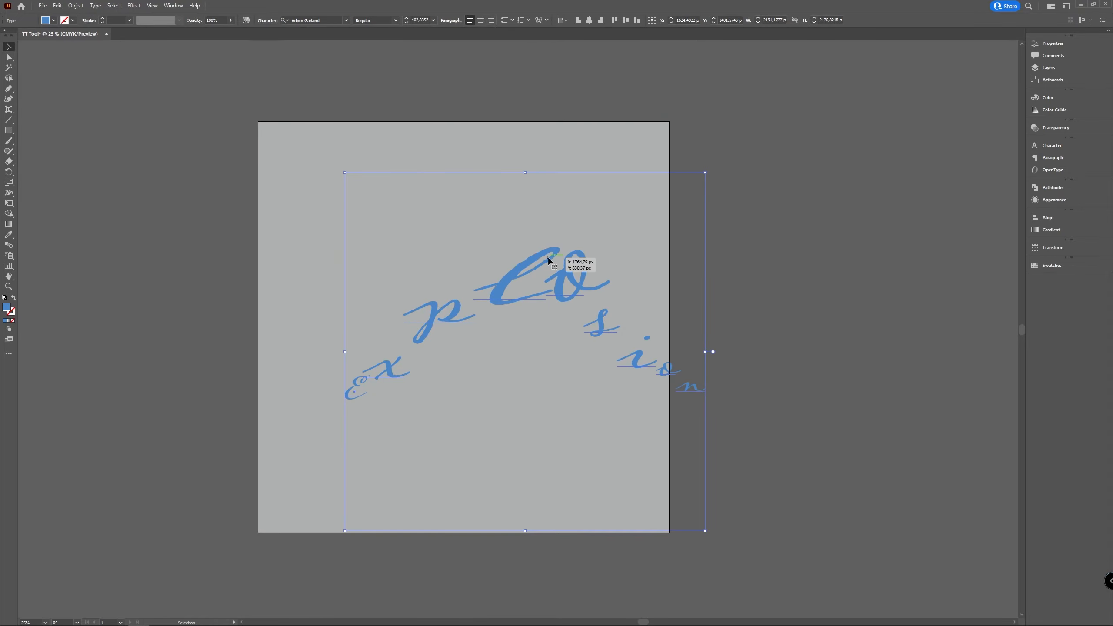
left_click(346, 20)
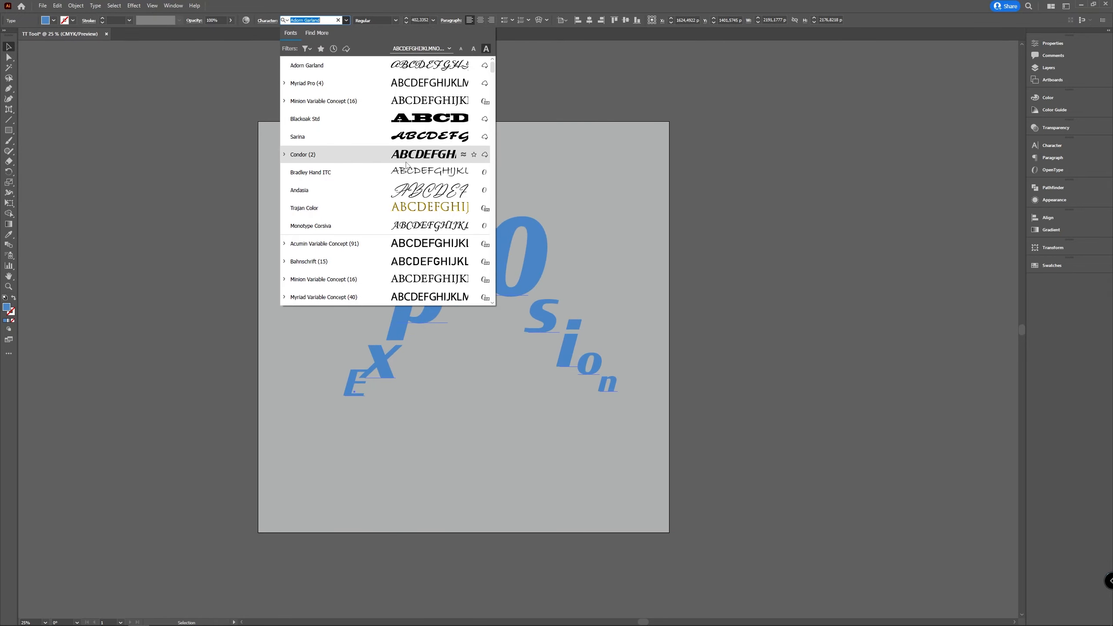
left_click(434, 89)
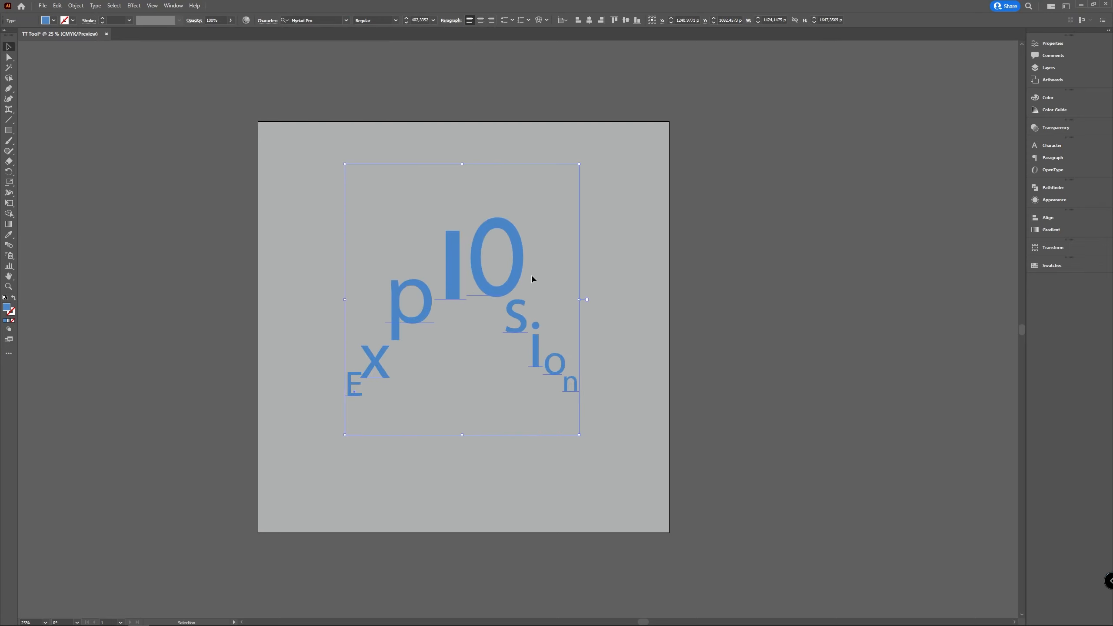
Recolour the word with the orange fill efac14 and reposition it near the middle of the artboard
left_click_drag(518, 281, 523, 263)
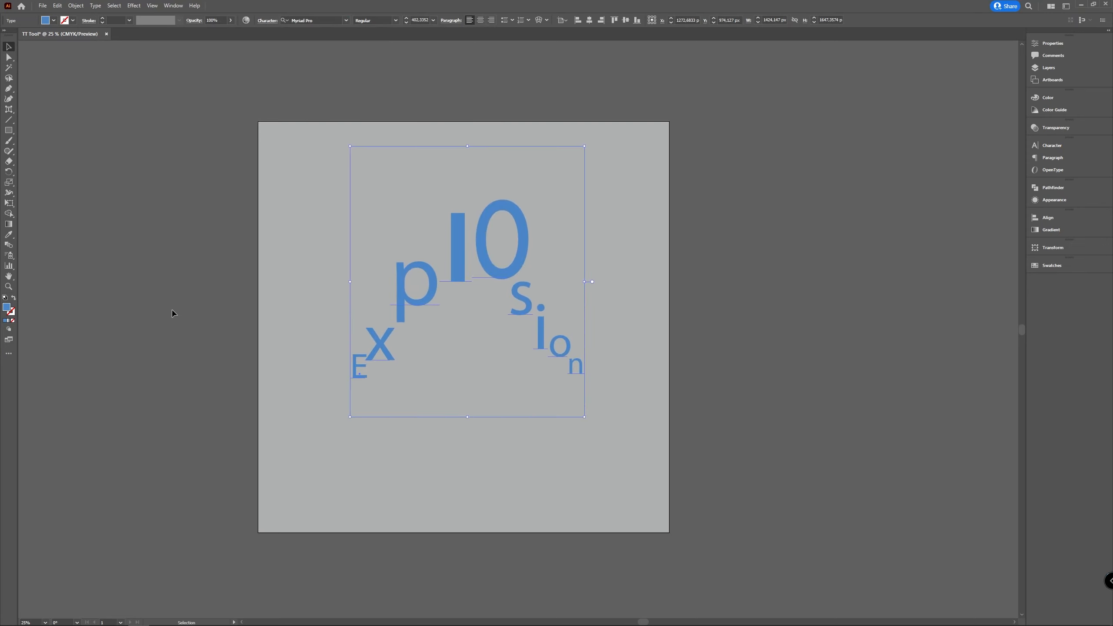
double_click(7, 309)
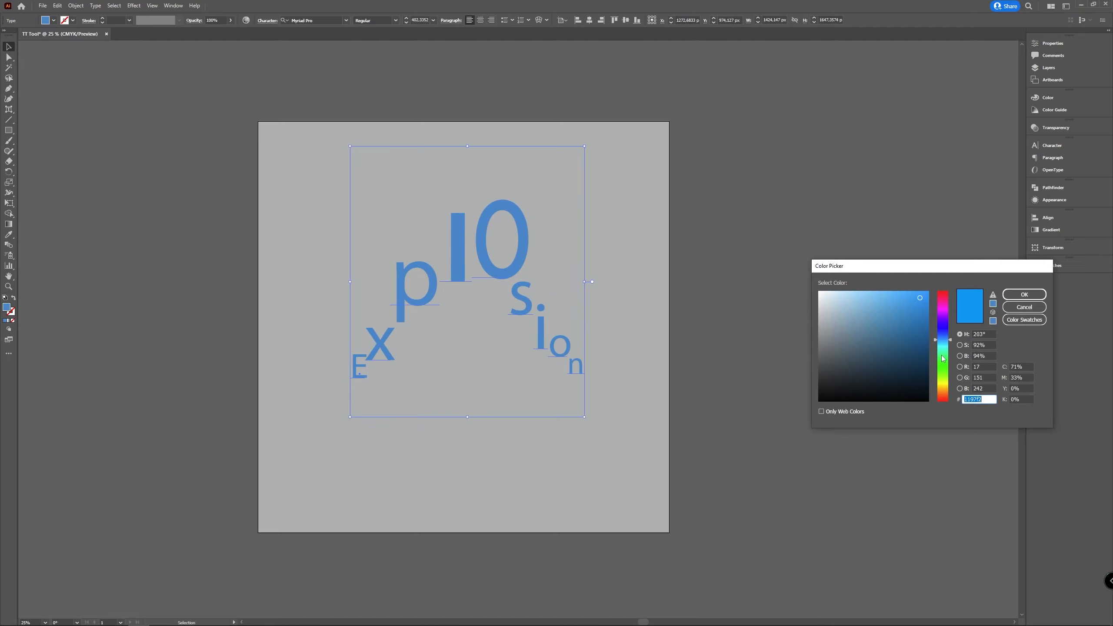
left_click(944, 362)
left_click_drag(943, 365, 945, 393)
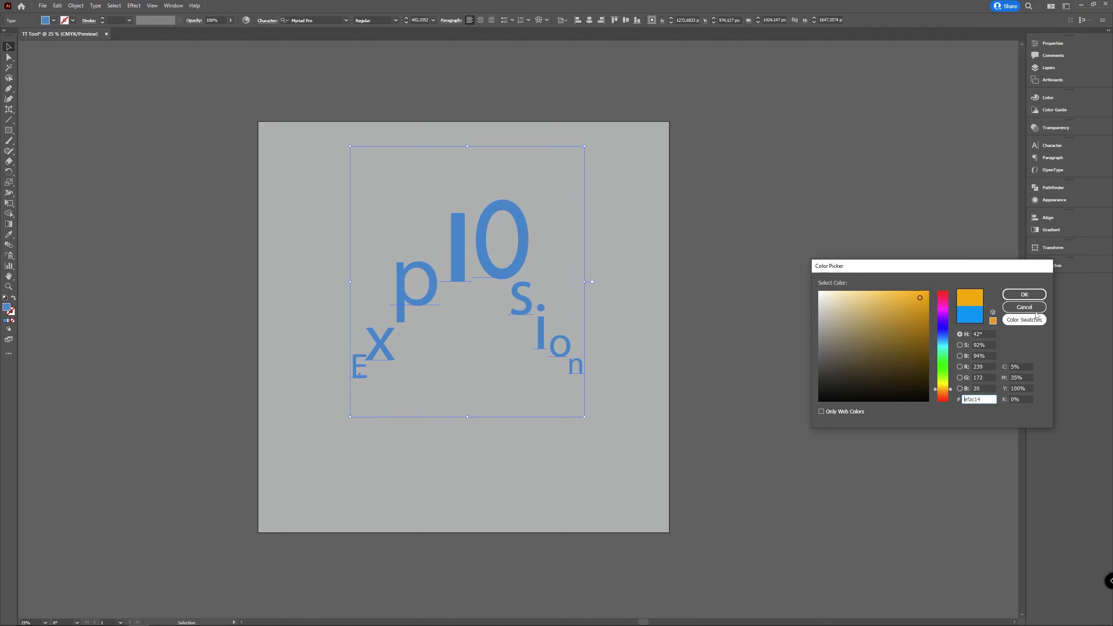
left_click(1024, 294)
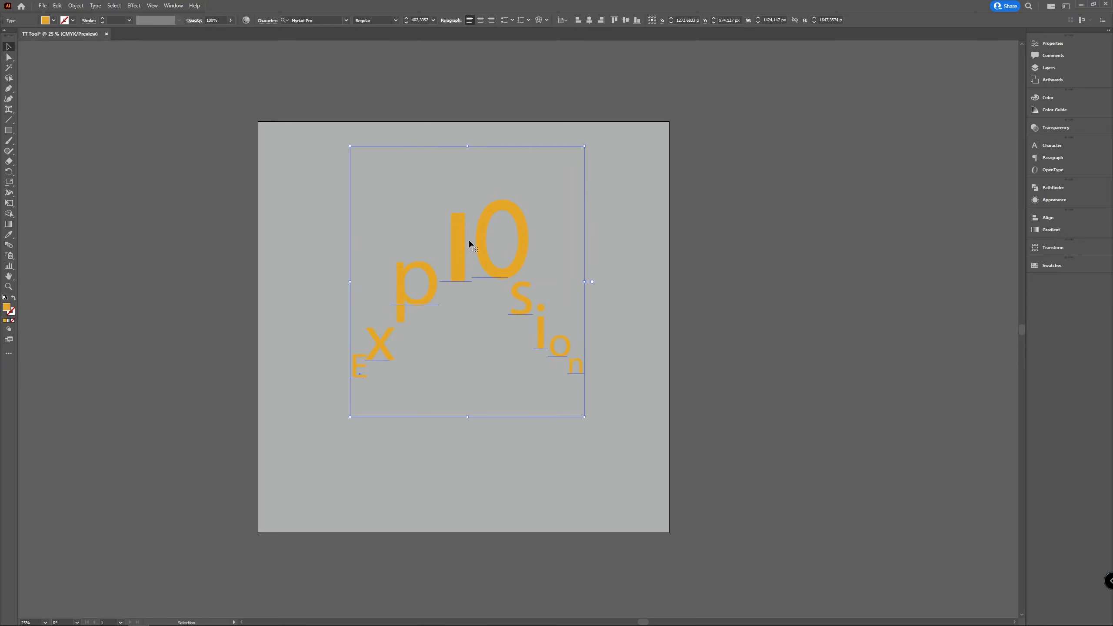
left_click(608, 302)
left_click_drag(510, 273, 501, 290)
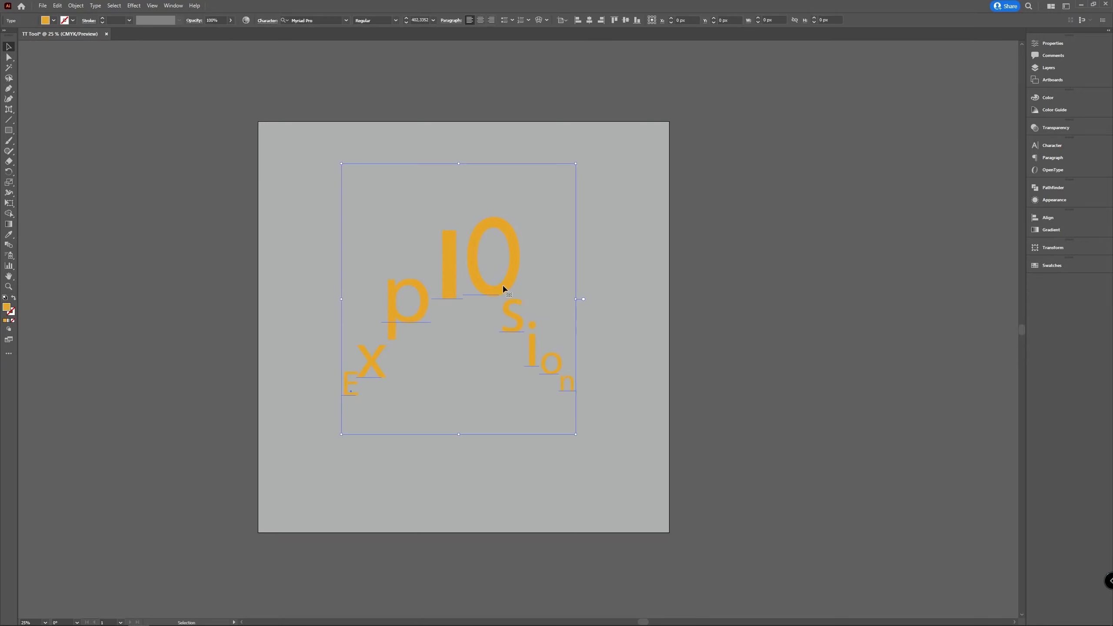